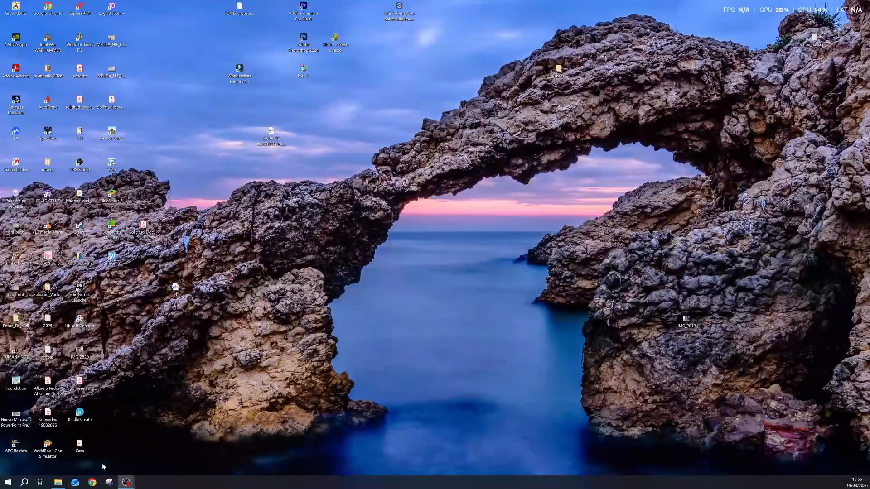
- Launch Chrome from the Windows taskbar
click(92, 482)
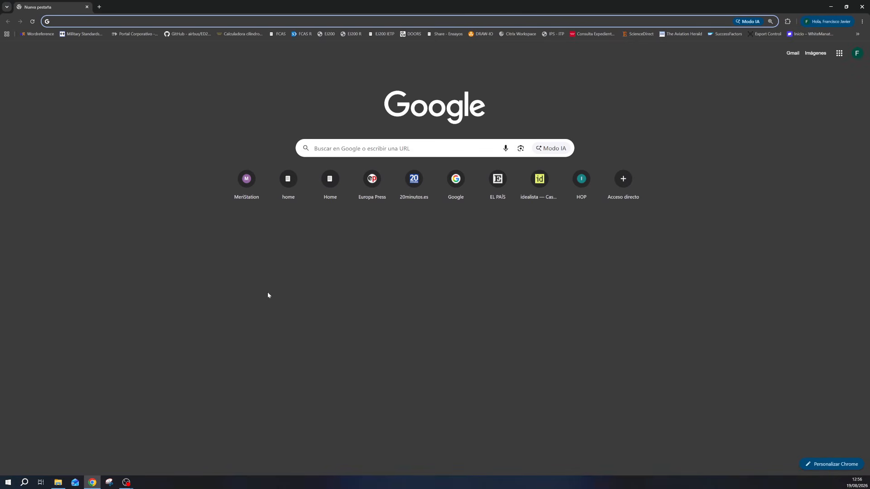
- Search Google for 'eleven labs' and open the official elevenlabs.io site
click(399, 148)
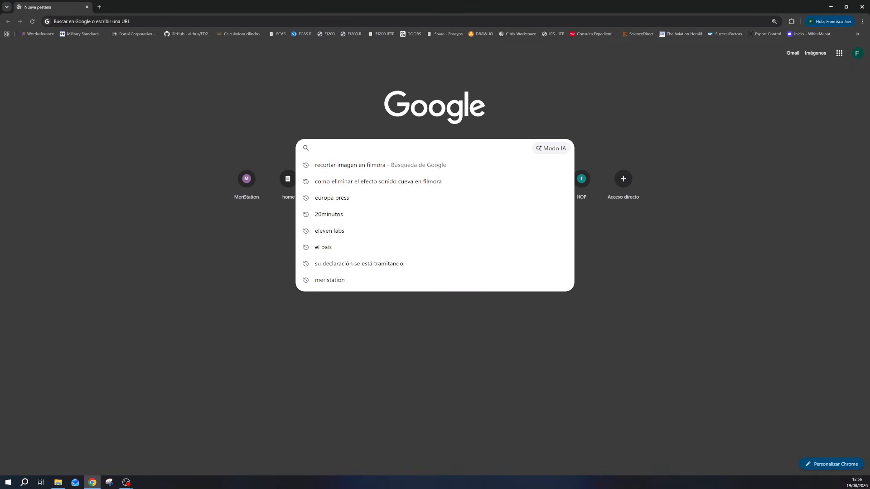
text(eleven labs)
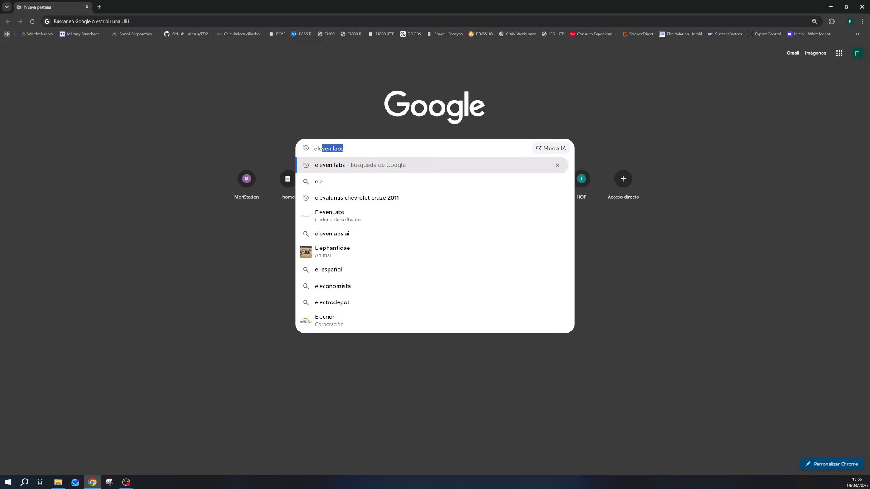
key(Return)
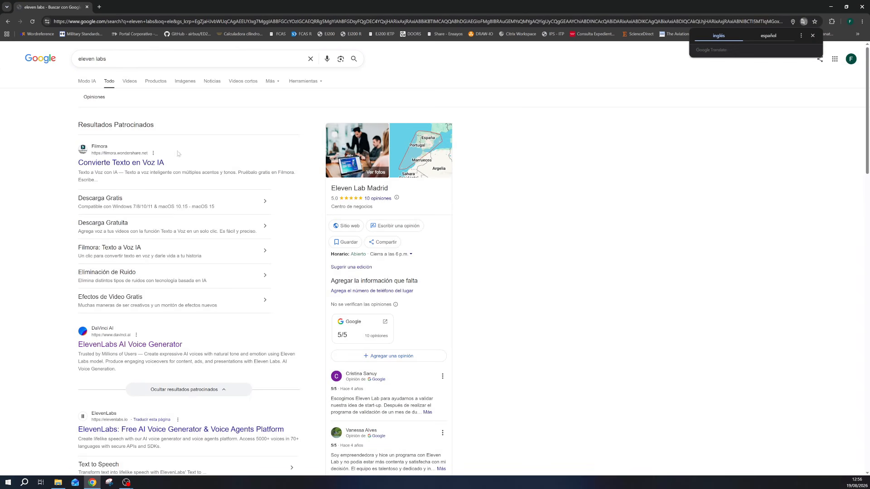
scroll(156, 346, down, 1)
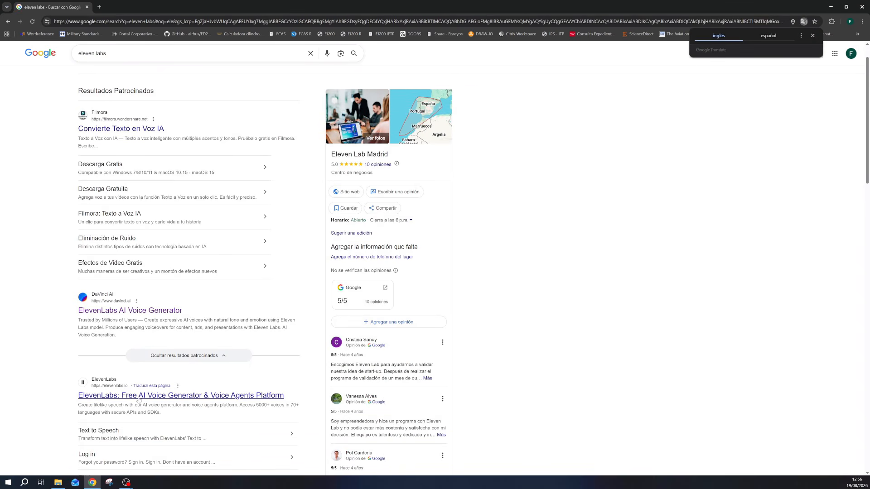
click(119, 398)
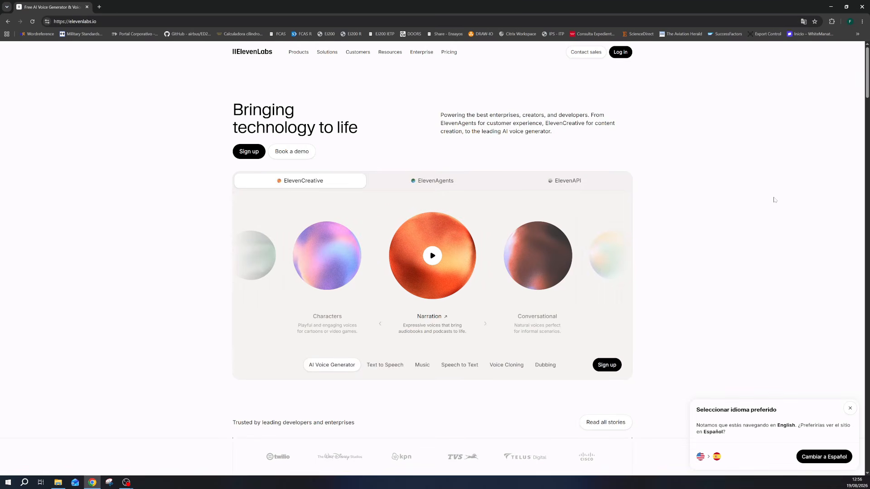
- Dismiss the language popup and log in to the ElevenLabs app home
click(850, 410)
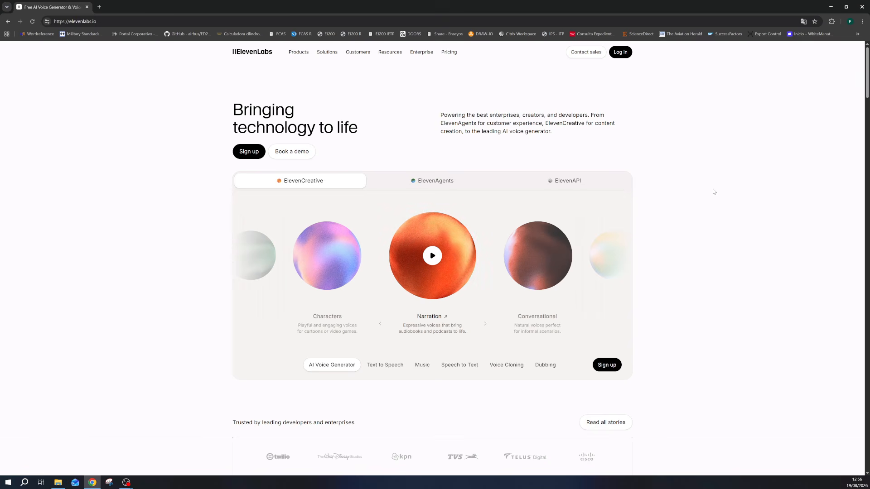
click(621, 52)
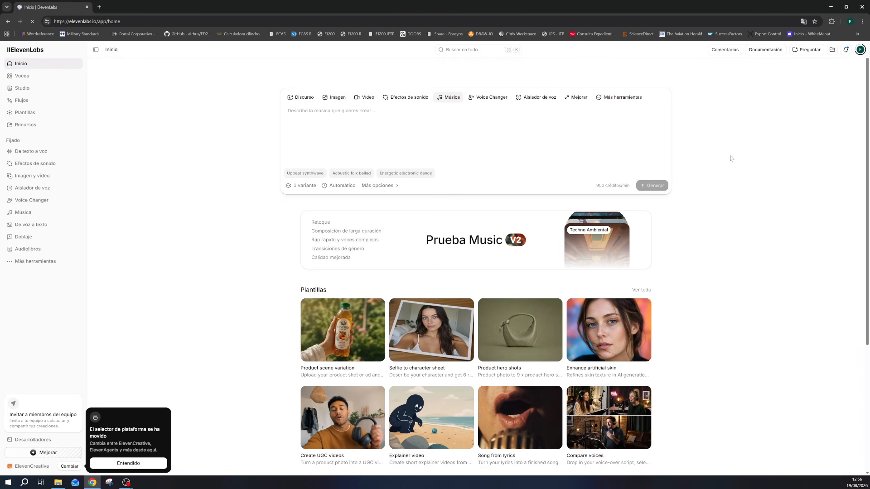
click(861, 51)
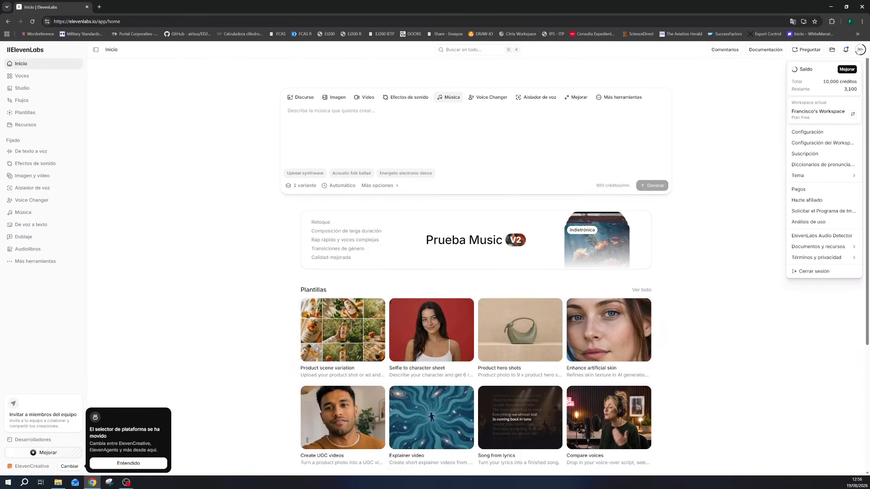
click(859, 51)
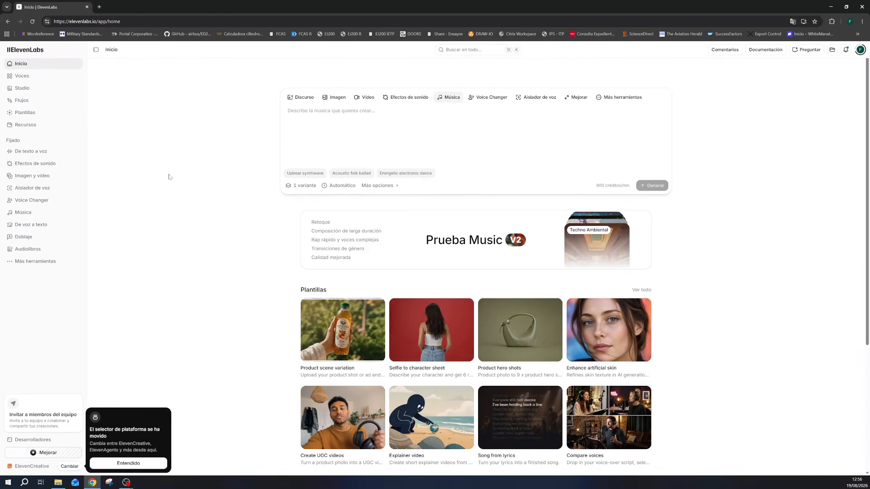
click(335, 98)
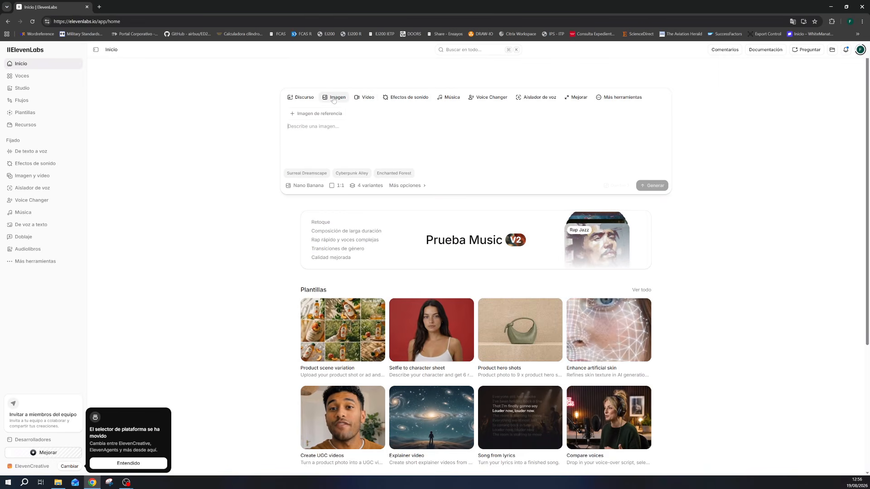
click(301, 99)
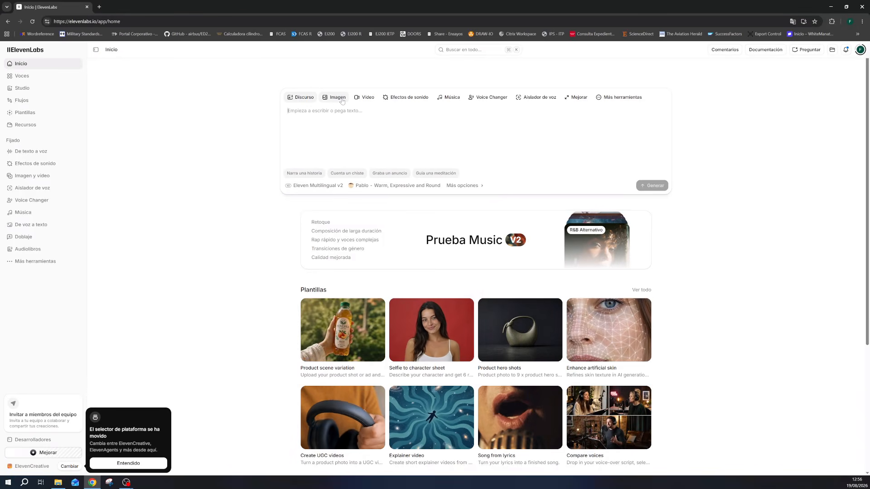
click(611, 98)
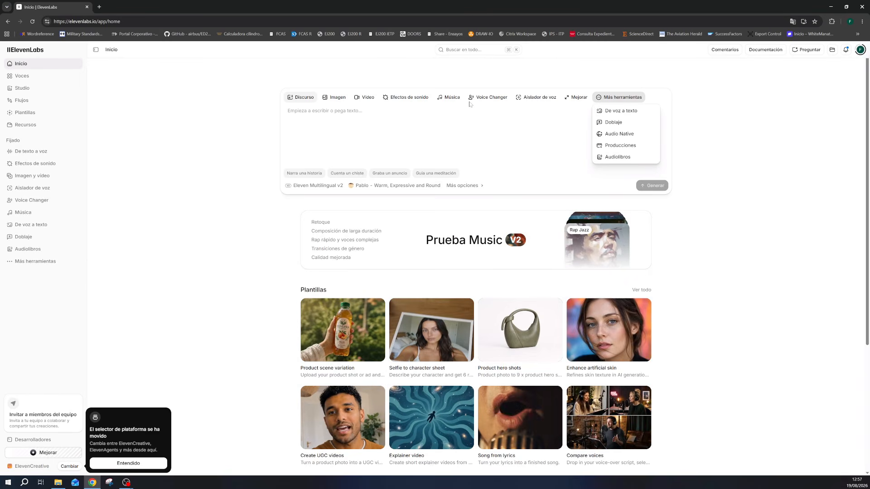
click(409, 99)
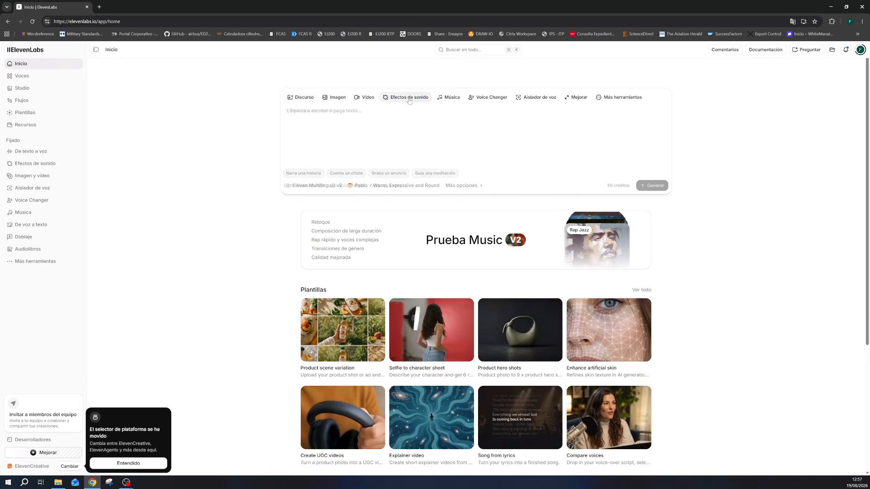
click(447, 102)
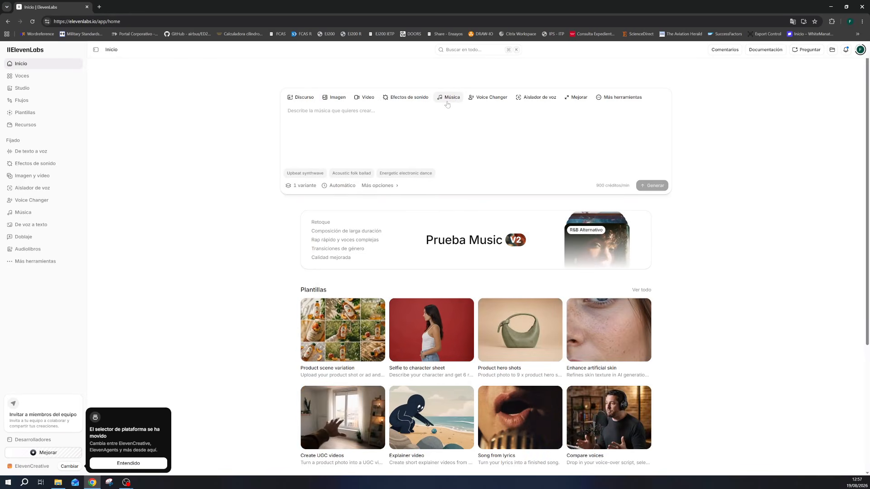
mouse_move(601, 188)
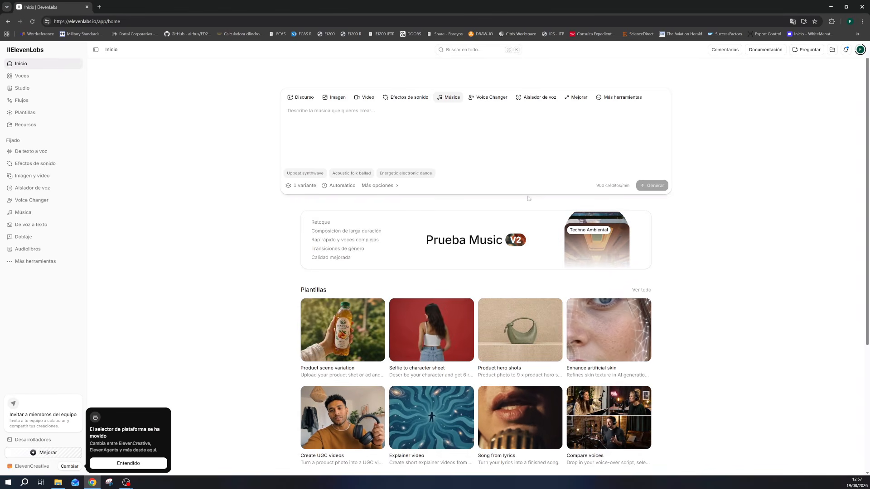
click(333, 100)
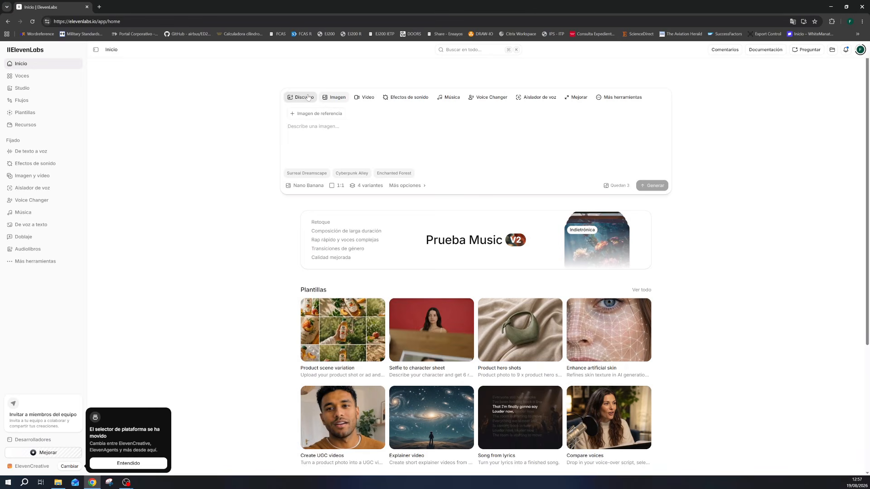
click(365, 97)
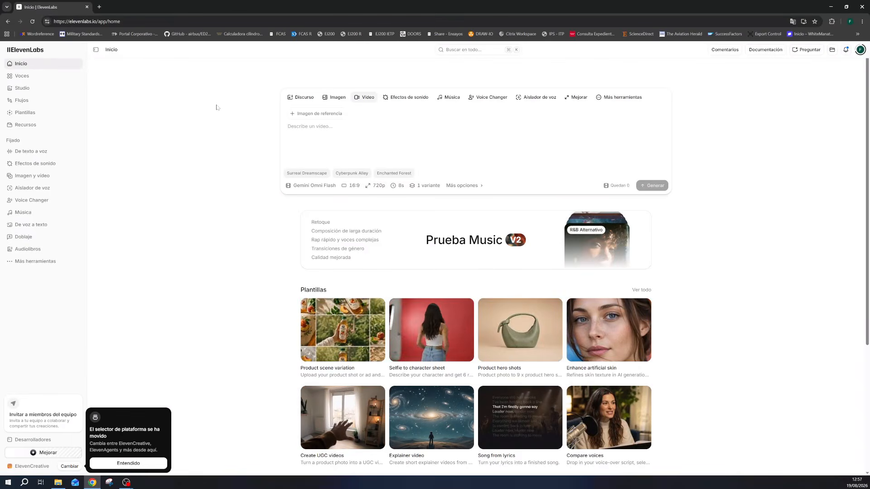
click(446, 100)
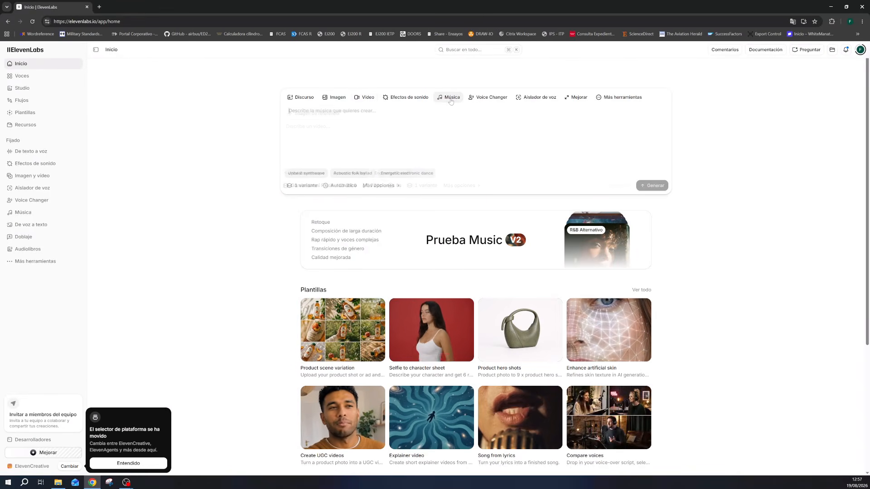
- Go to the Música marketplace page and start a new Chrome tab
click(378, 186)
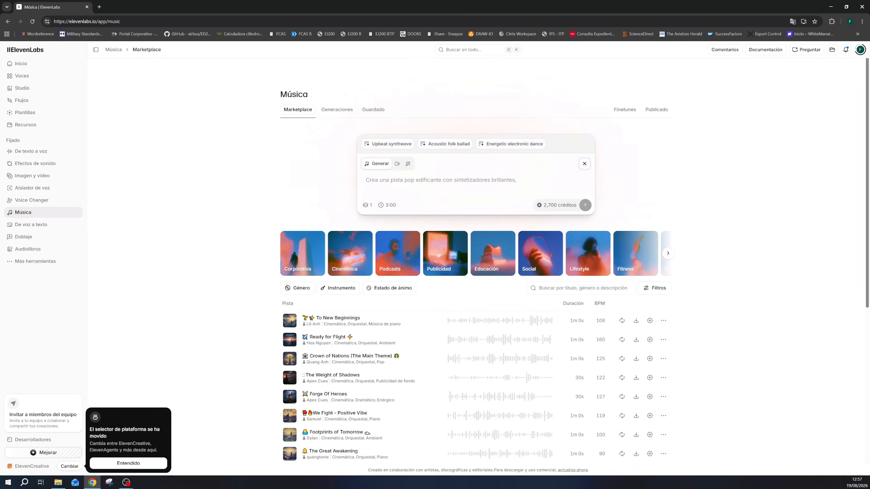
click(100, 9)
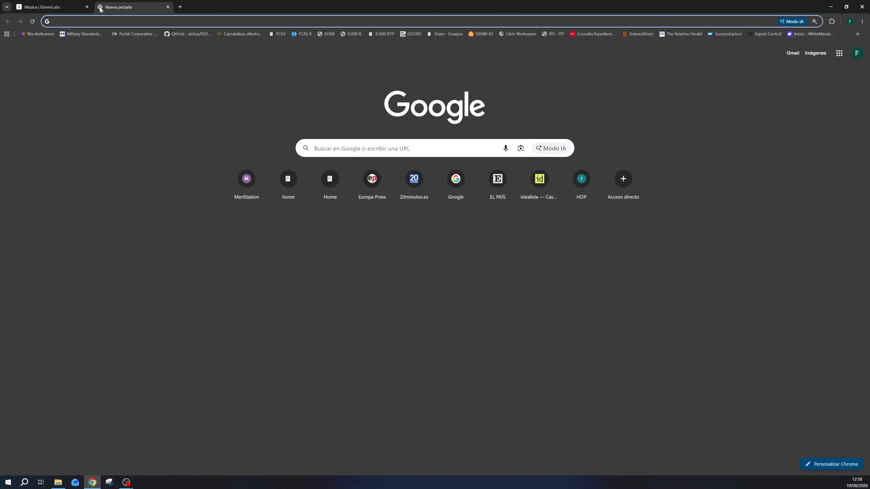
- Search Google for 'chat' and open the ChatGPT website
text(chat)
key(Return)
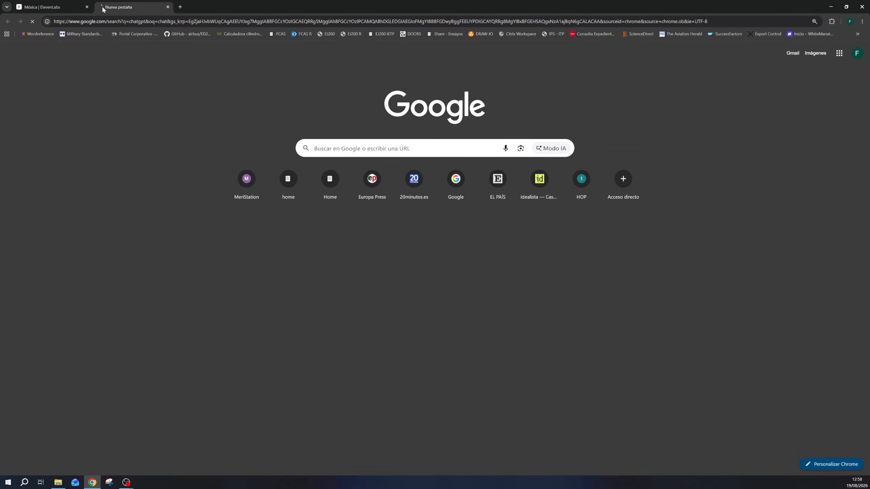
click(122, 121)
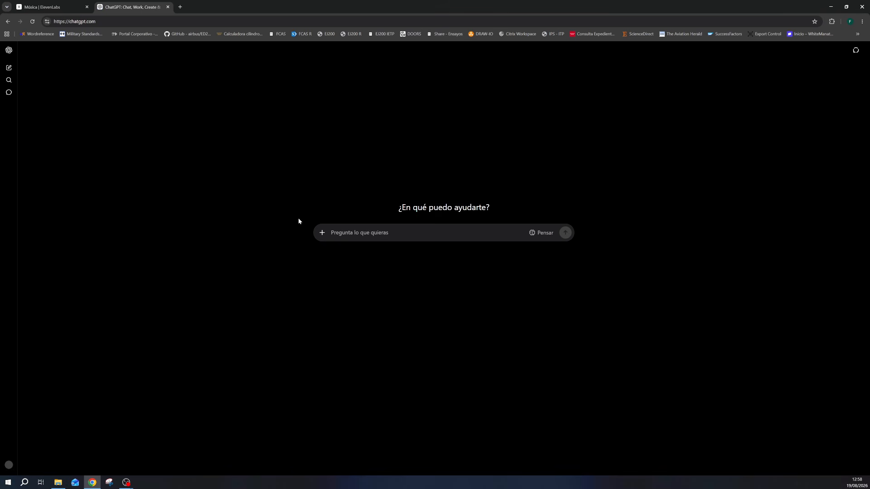
- Ask ChatGPT for an original 3-minute Spanish rock song prompt for ElevenLabs, dedicated to the user's wife
text(crea)
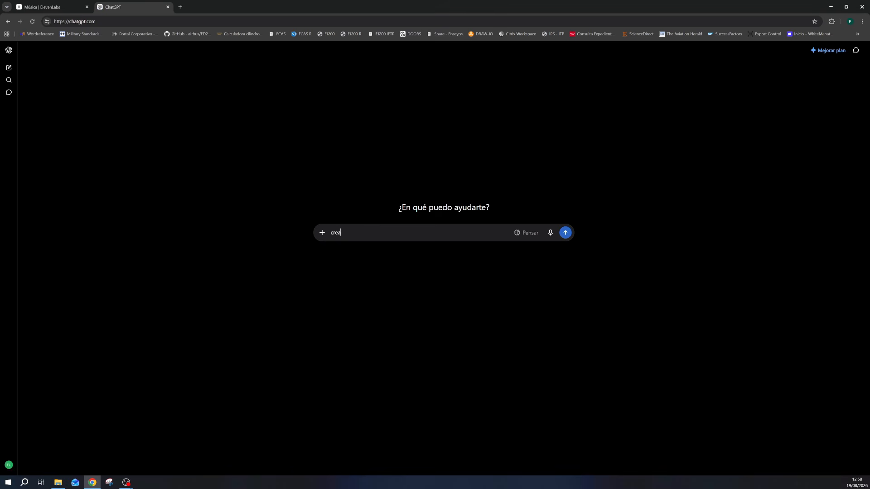
text(me un pormp)
key(BackSpace)
key(BackSpace)
text(rompt para elevenlabs para cvrear)
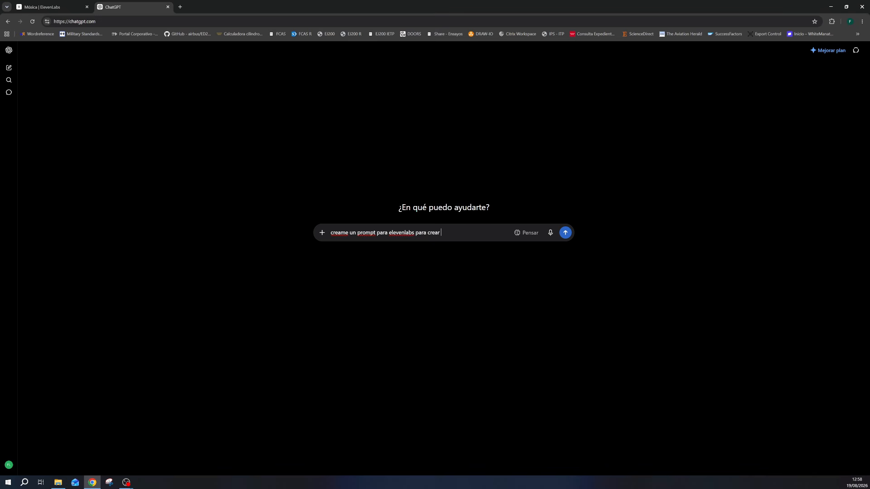
text( una canción de 3 minutos)
text(, que se)
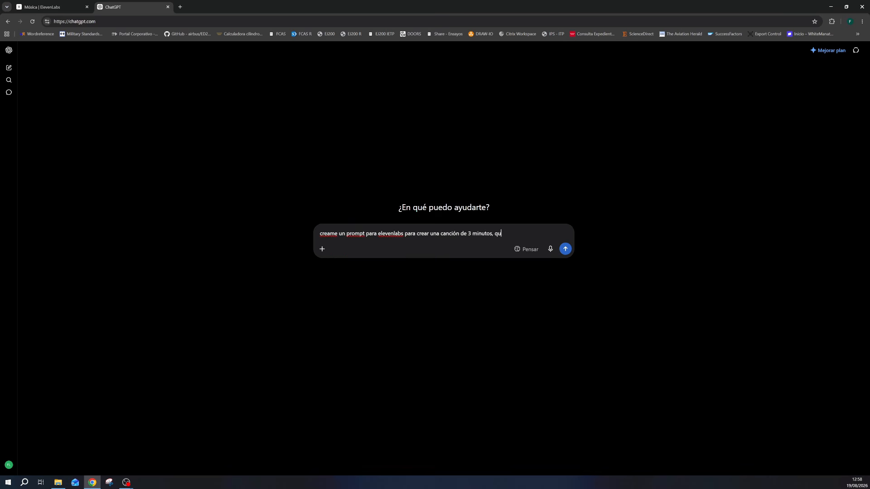
key(BackSpace)
key(BackSpace)
key(BackSpace)
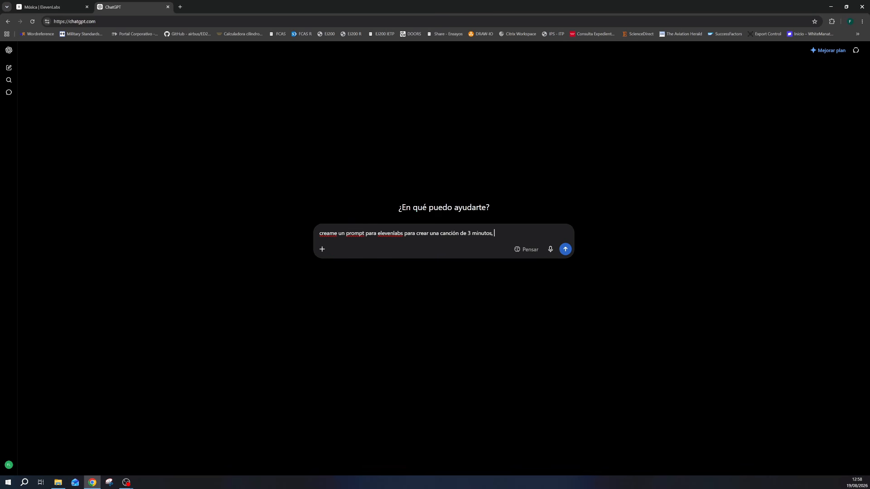
text(con las siguientes caracteristicas: rock en españo)
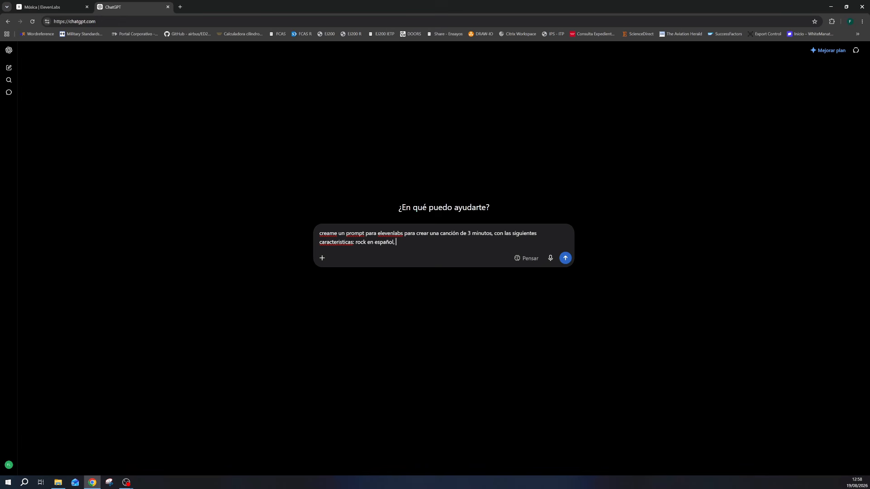
text(l, dedicada a mi esposa que se llama Melosa,)
text(que s)
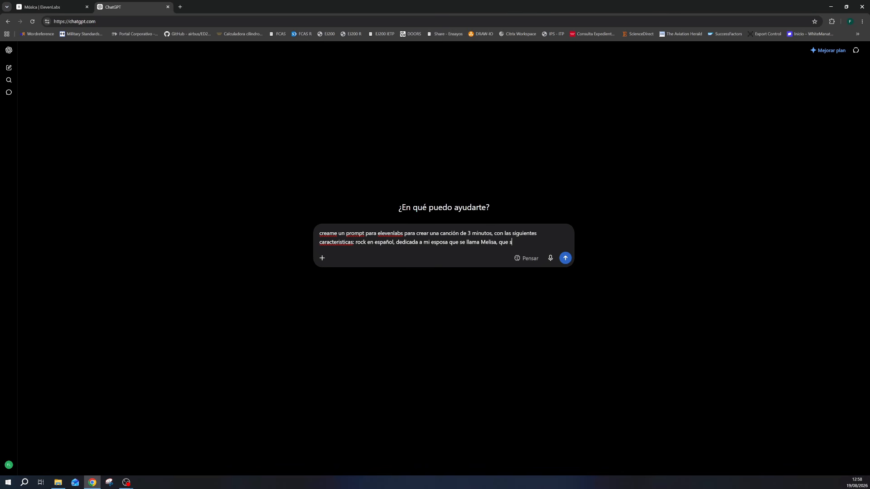
text(ea original .)
key(Return)
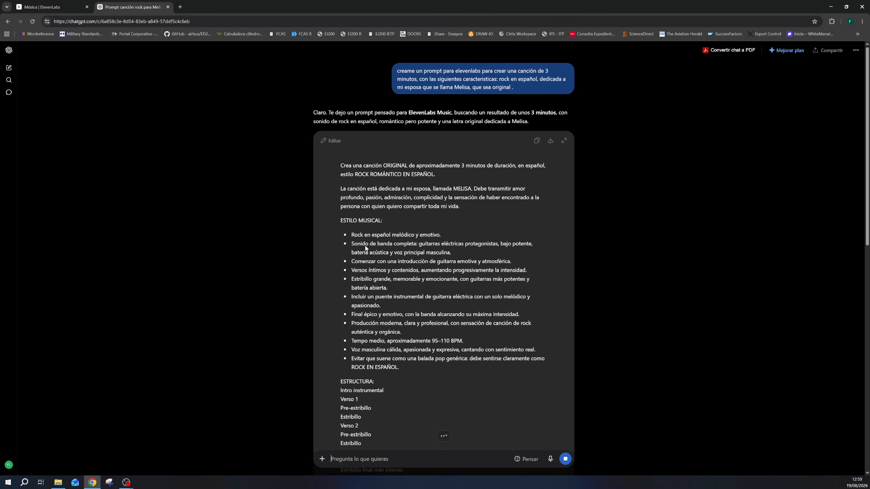
- Get an English version of the prompt with 'ahora en ingles' and copy it for ElevenLabs
scroll(401, 247, down, 4)
scroll(402, 247, down, 4)
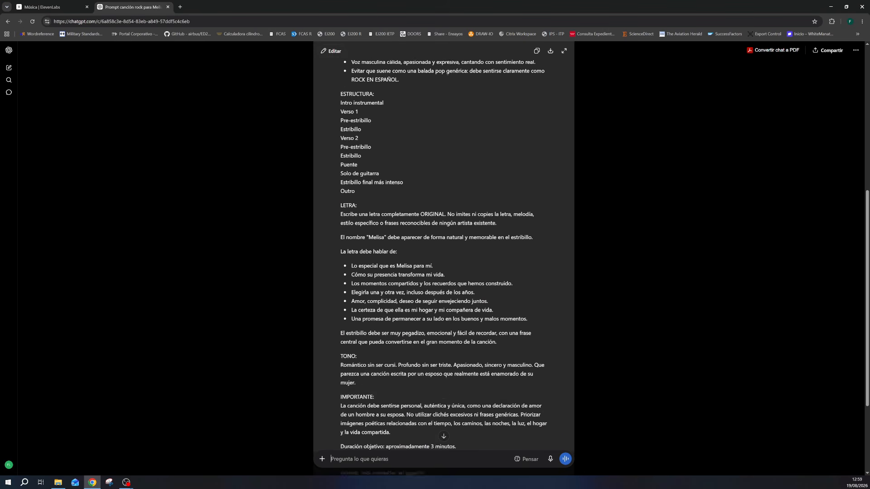
scroll(402, 247, up, 5)
scroll(401, 247, up, 3)
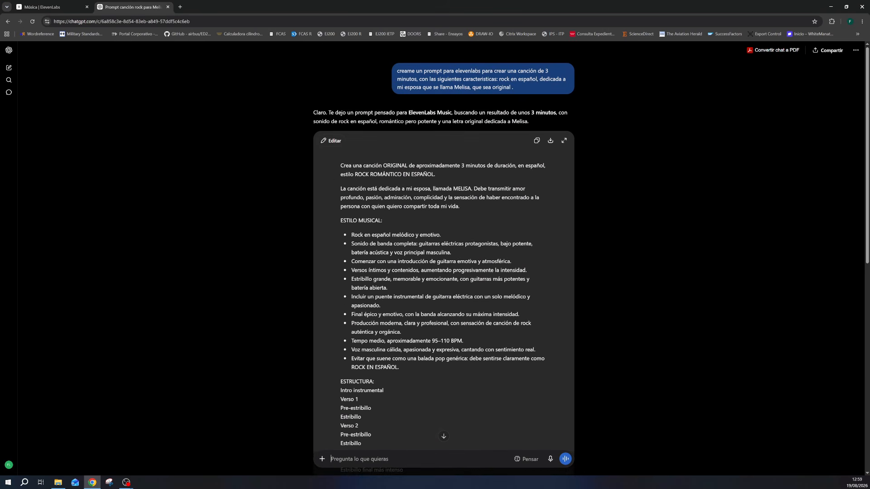
scroll(402, 247, down, 10)
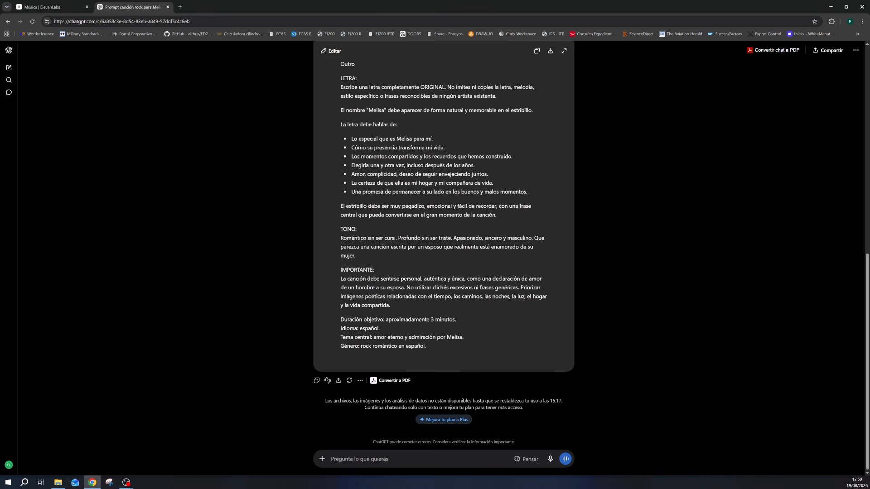
text(ahora en ing)
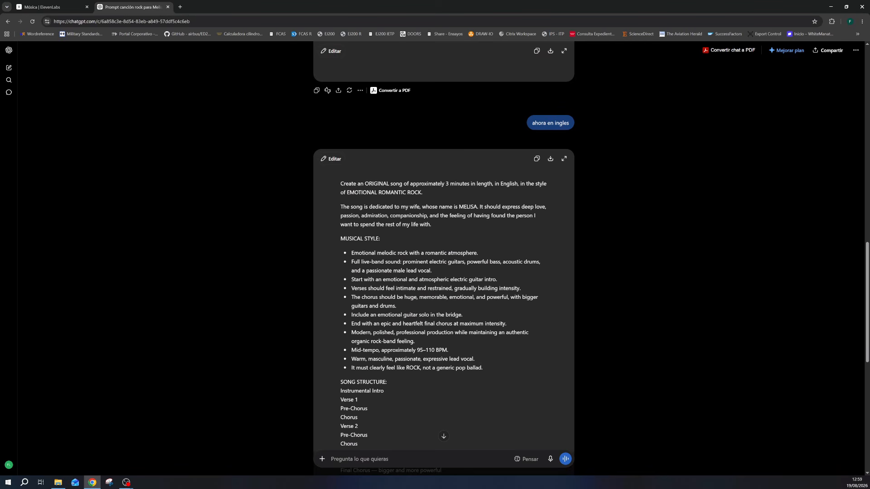
drag(340, 183, 419, 385)
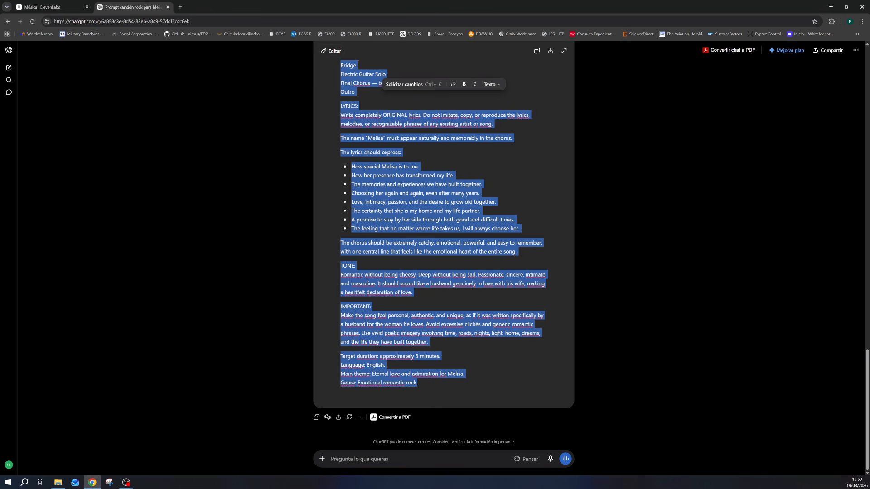
click(47, 4)
- Paste the English song prompt into the Música box and keep the duration at 3:00
key(ctrl+v)
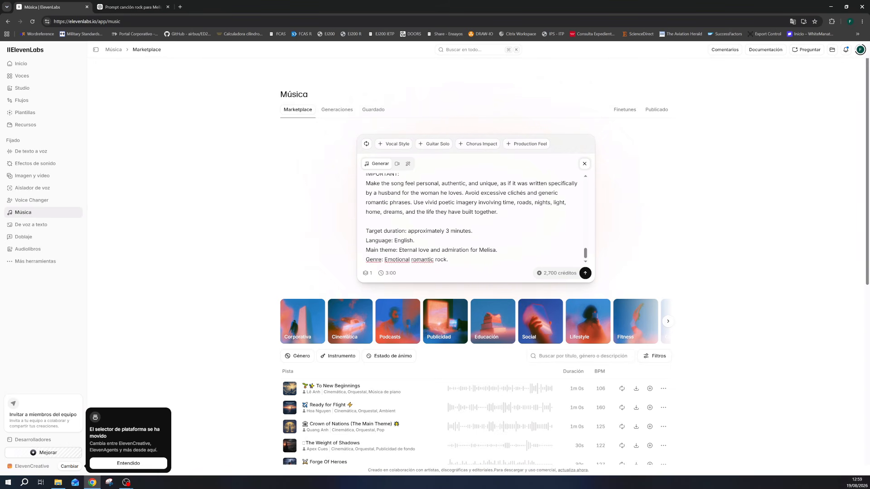
scroll(499, 231, up, 12)
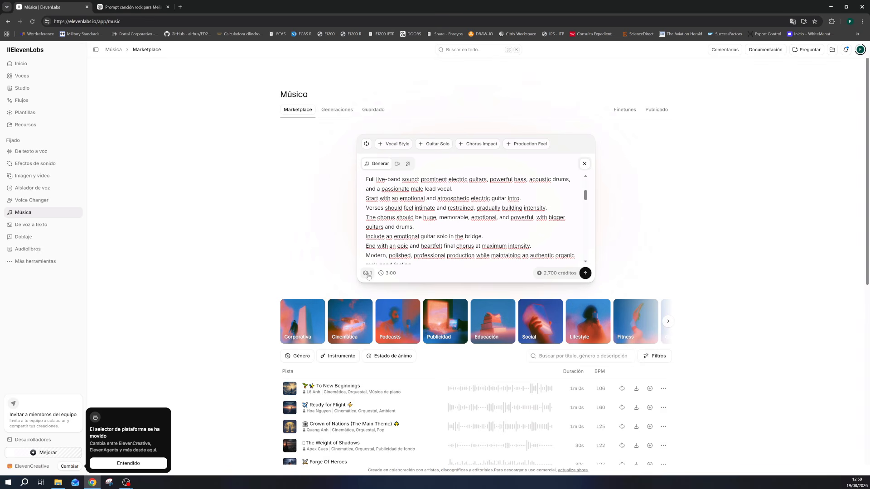
click(389, 273)
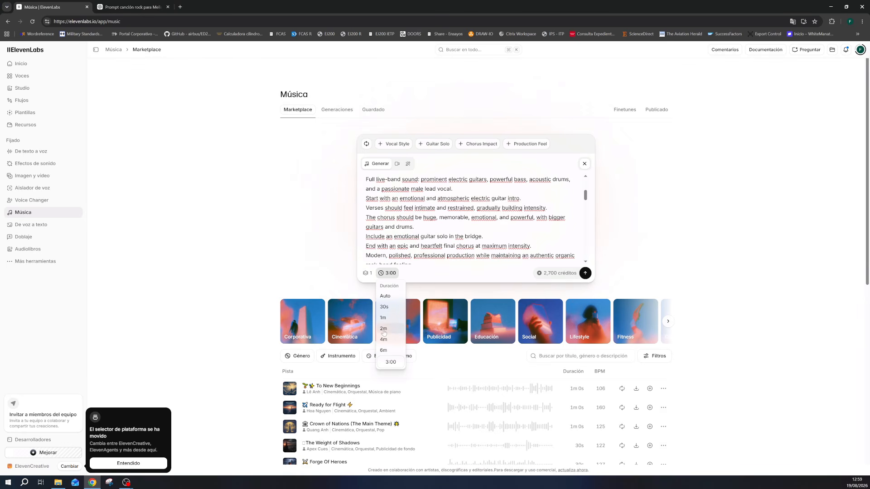
click(431, 233)
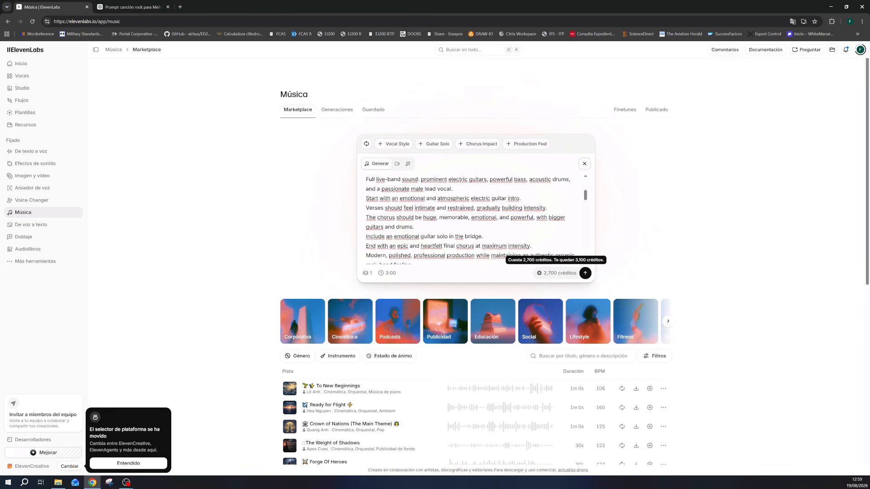
- Generate the 3:00 rock song from the pasted prompt
click(585, 274)
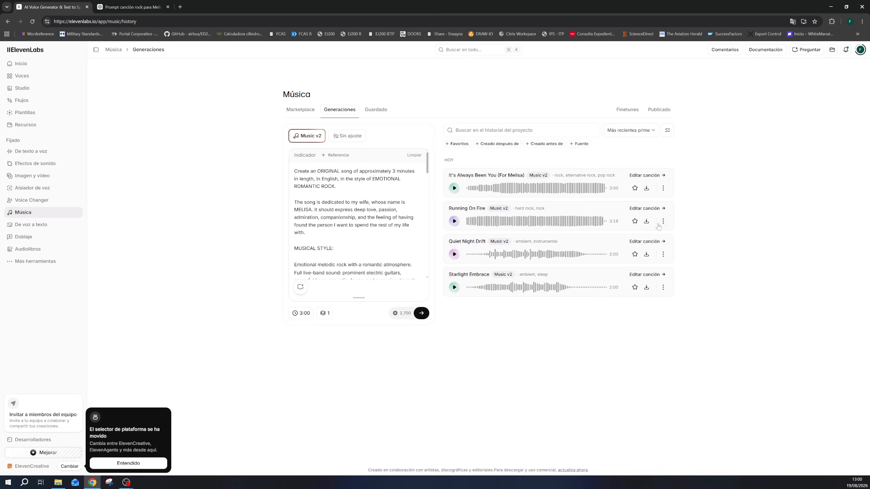
- Try downloading the new song as MP3 and close the 'Mejora tu plan' upgrade notice
click(646, 189)
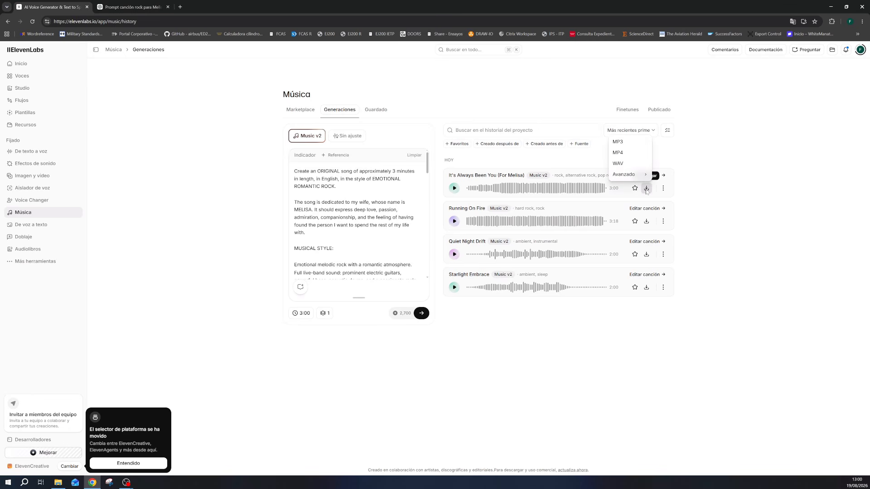
click(626, 142)
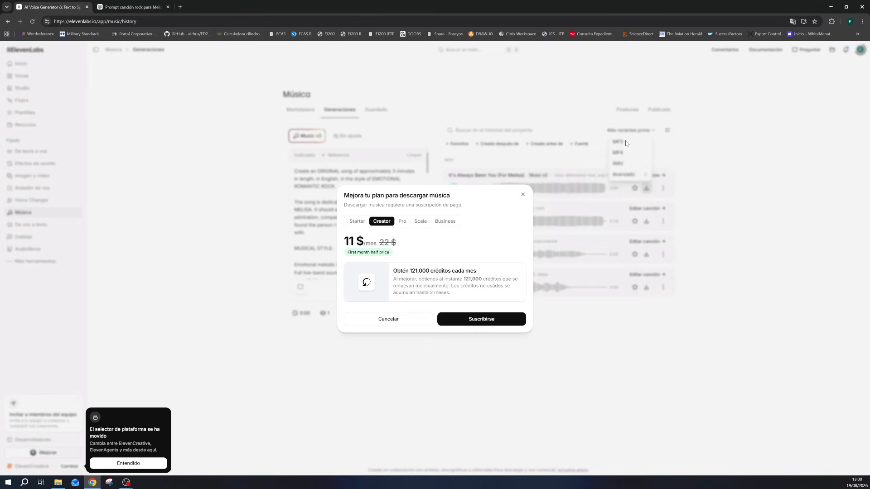
click(523, 195)
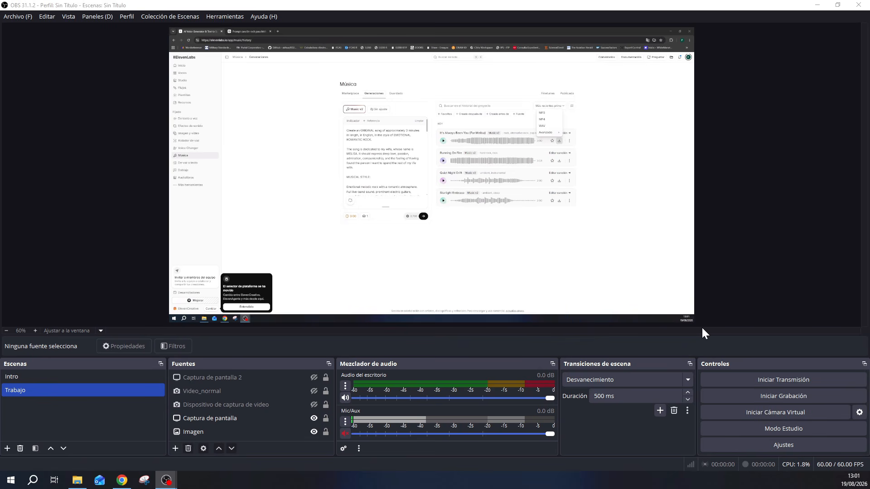
- Record the new song playing in ElevenLabs with OBS, saving it as an MP4
click(765, 398)
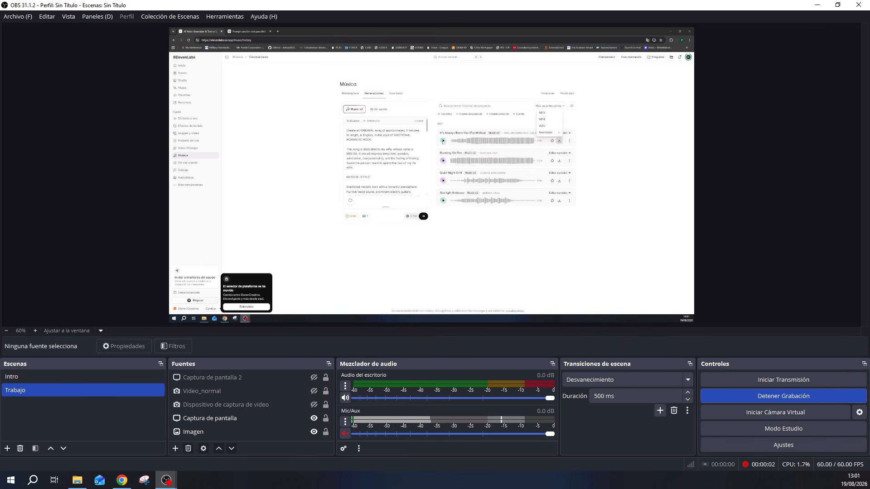
click(443, 142)
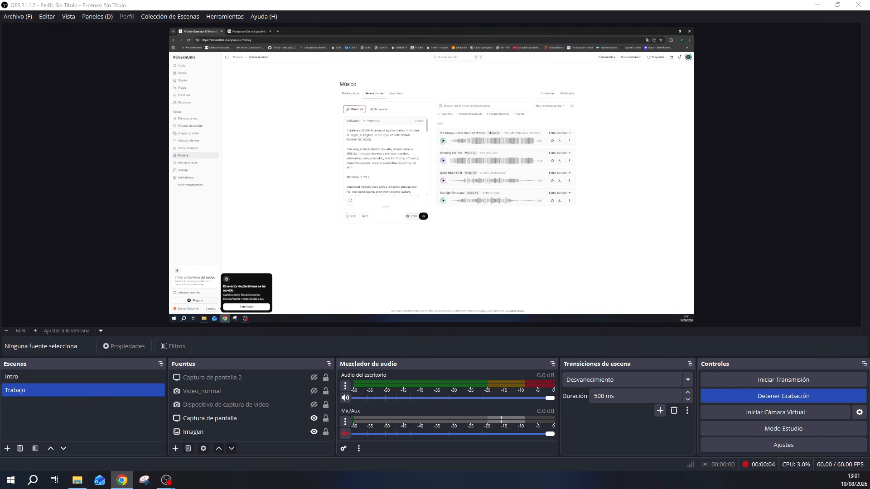
click(442, 141)
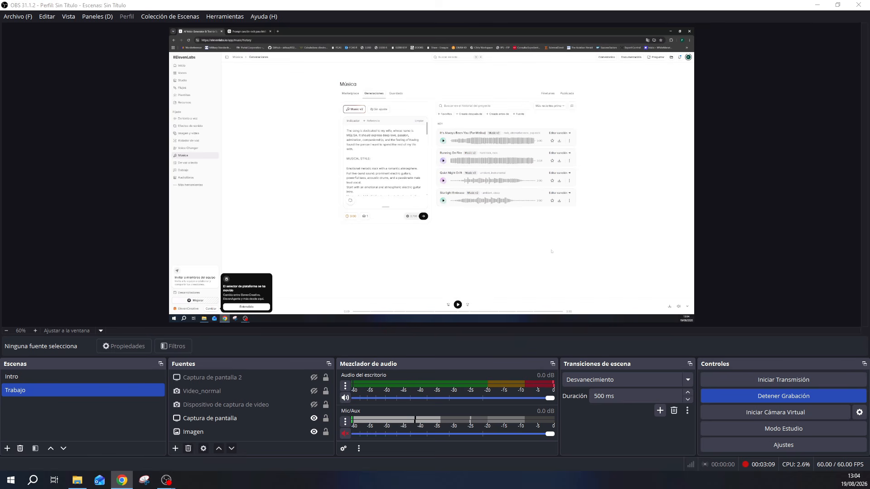
click(771, 396)
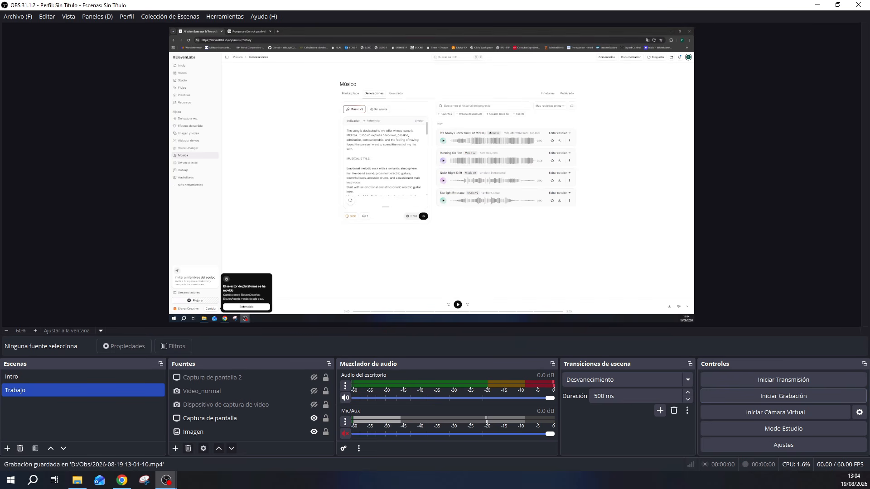